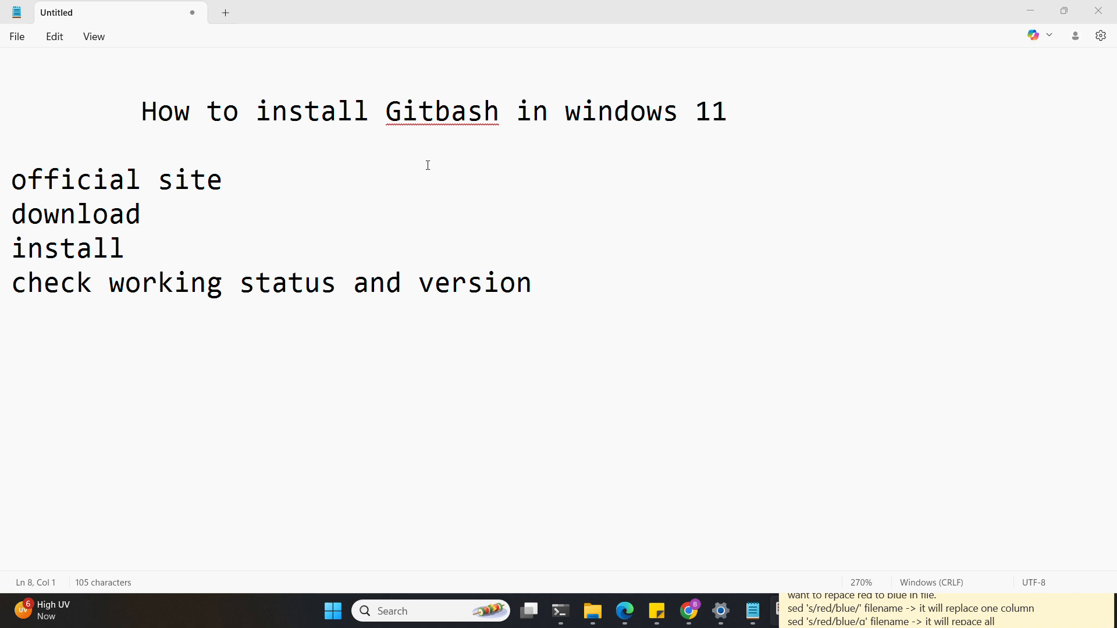
- Google 'git bash download for windows 11' in Chrome and open the git-scm.com Downloads result
triple_click(1, 191)
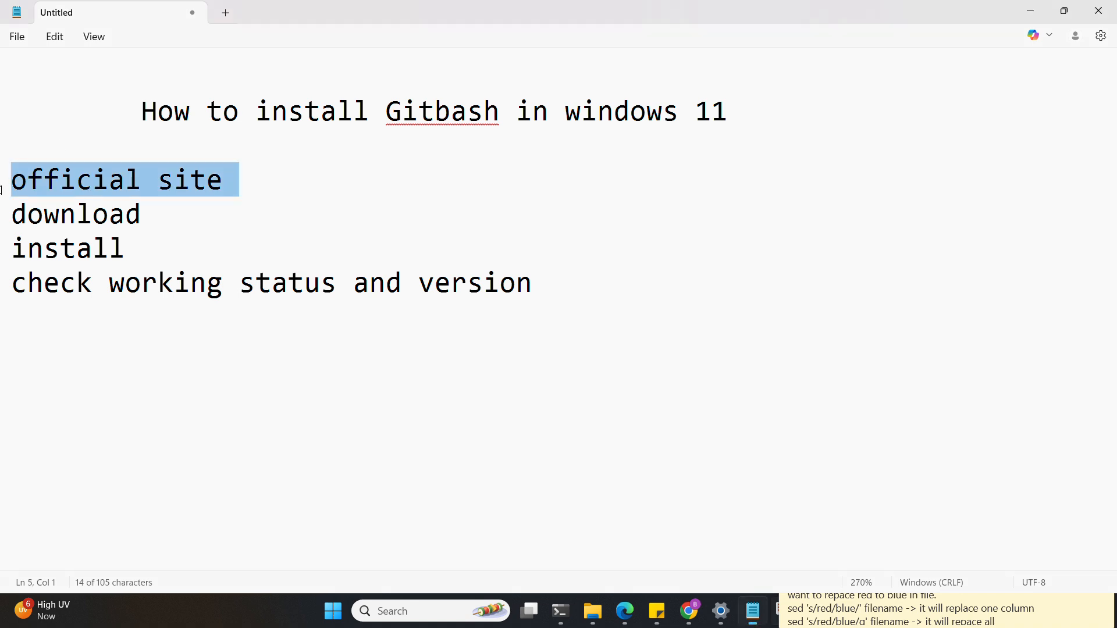
left_click(111, 179)
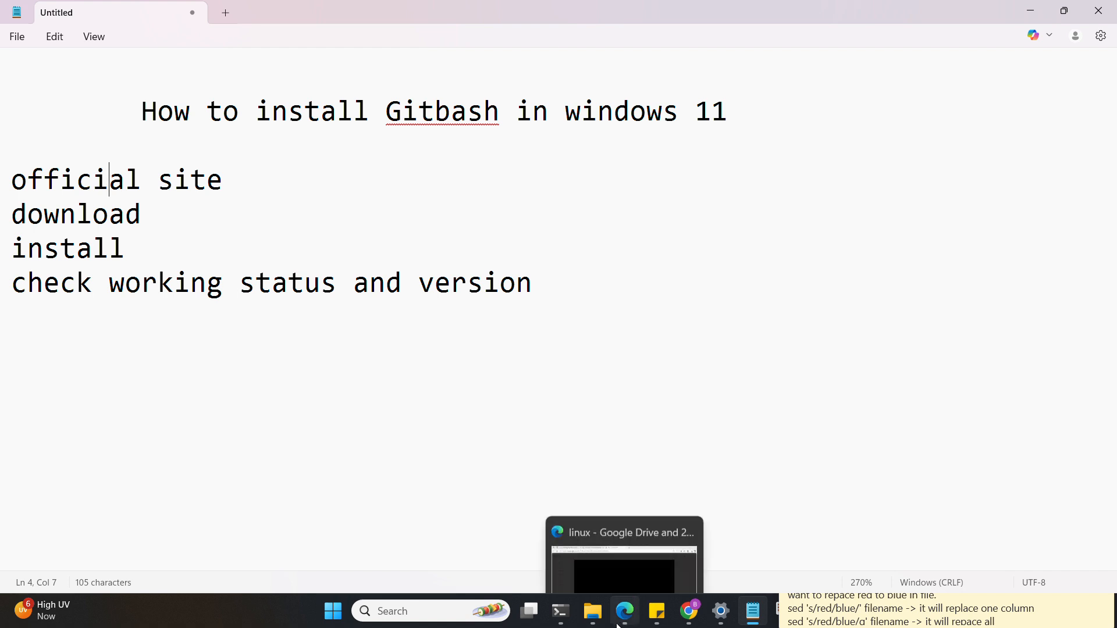
mouse_move(698, 614)
left_click(778, 528)
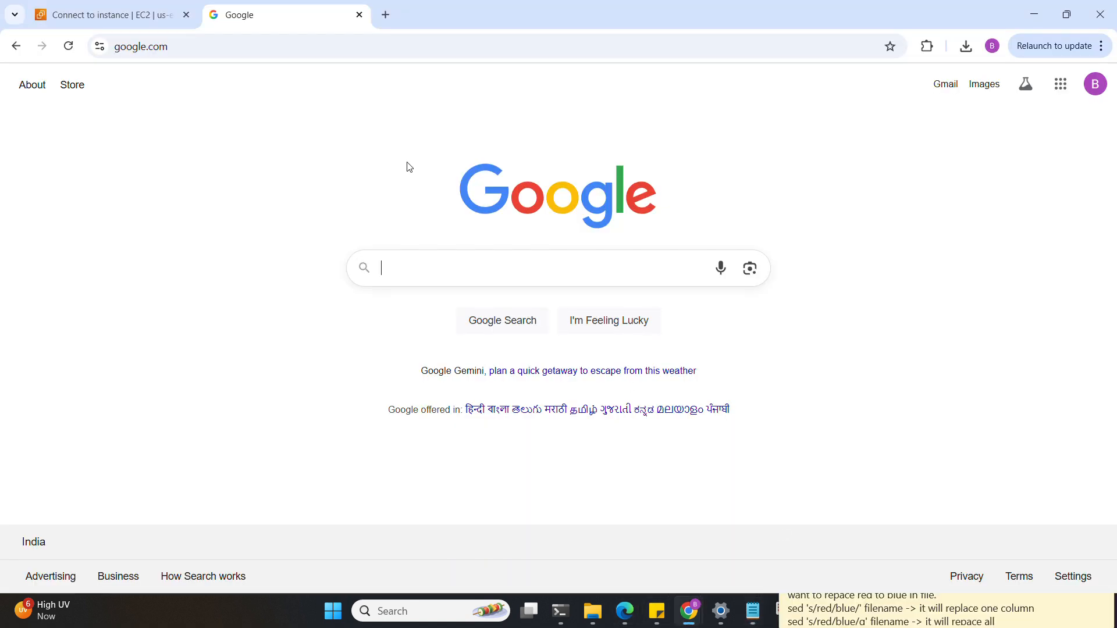
left_click(326, 51)
type("g")
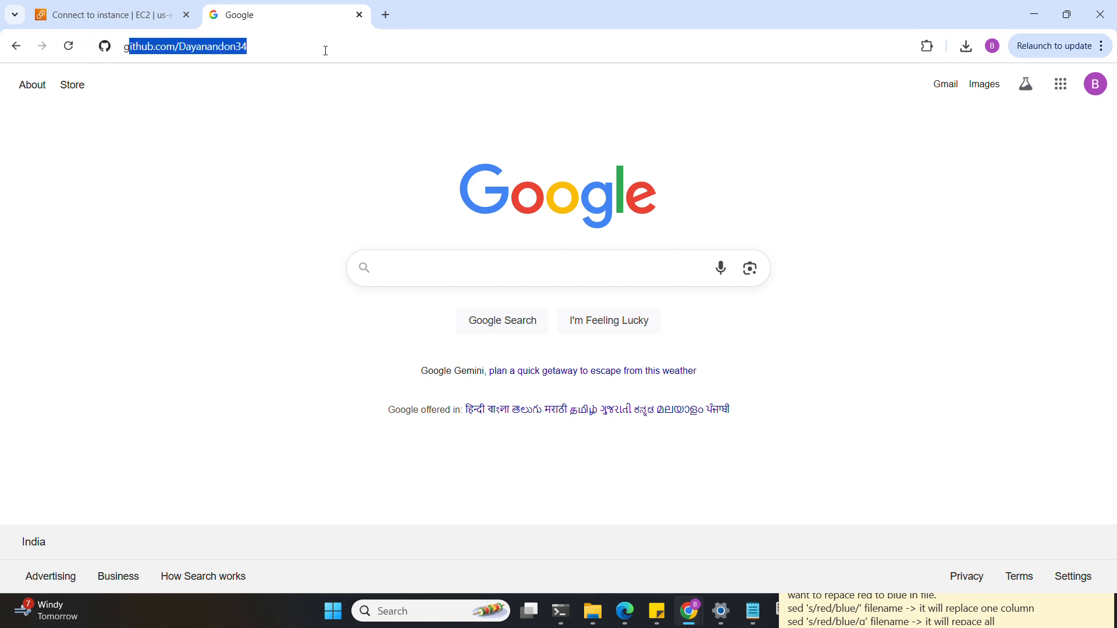
type("it bash dow")
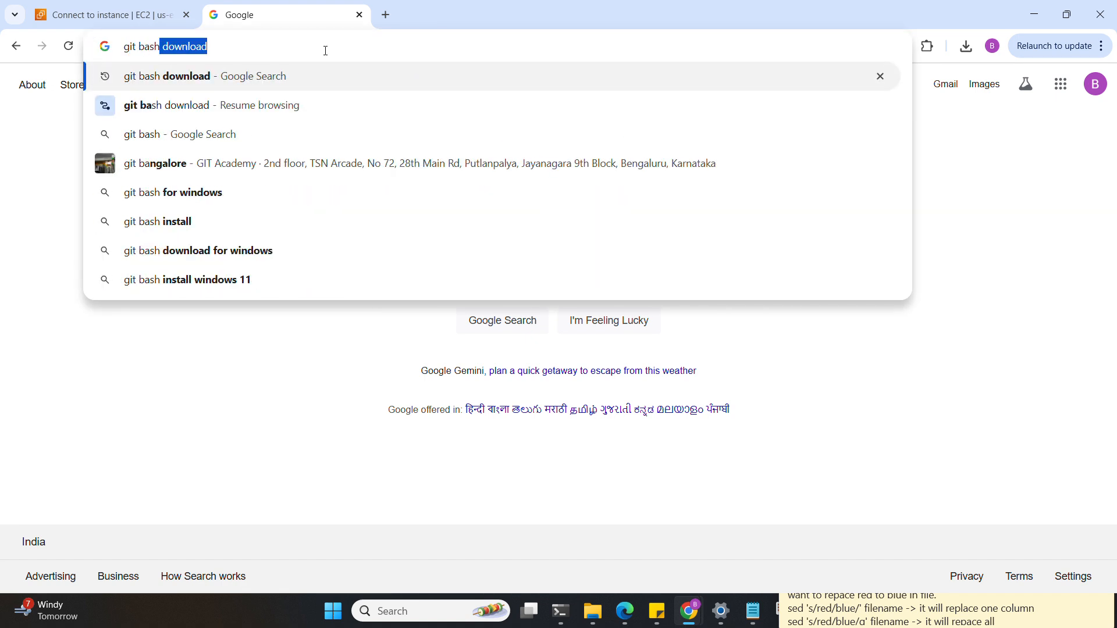
type("nload for windows")
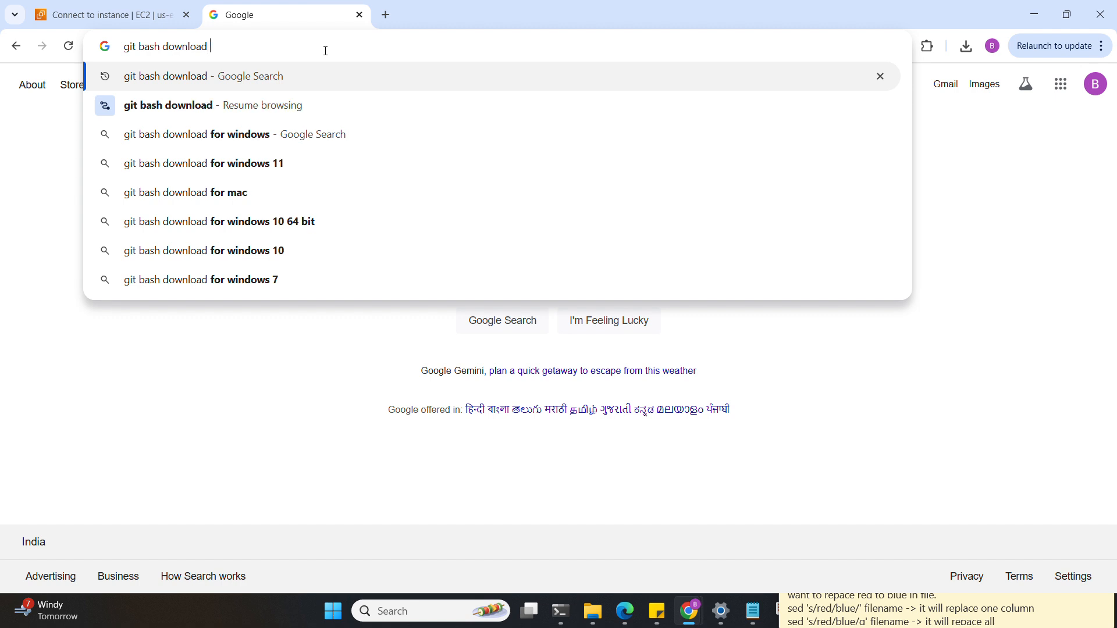
type(" 11")
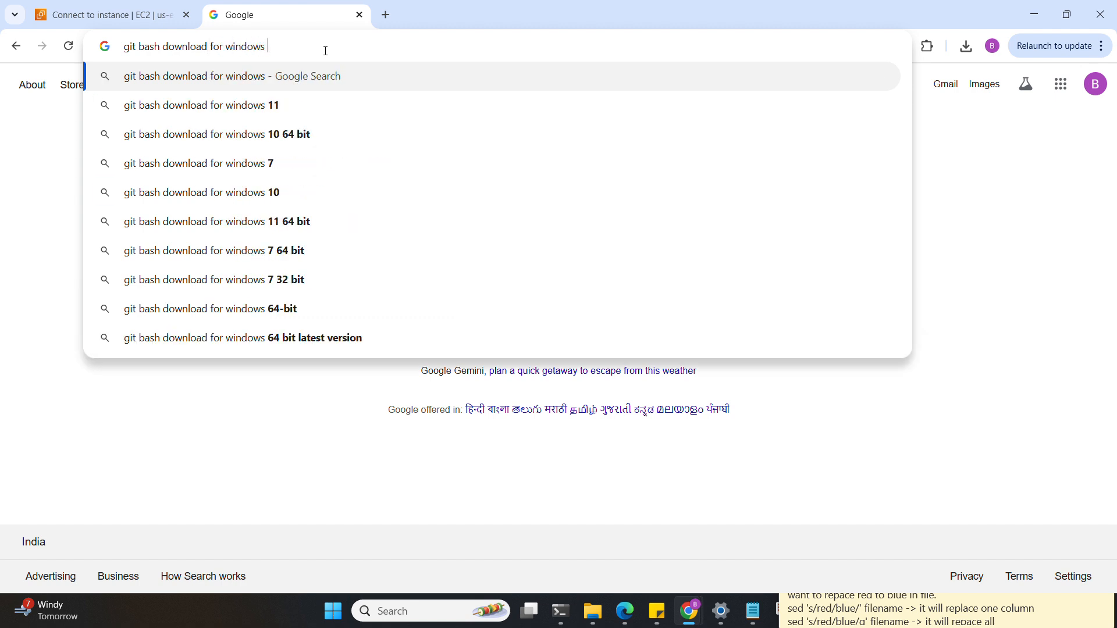
key("Return")
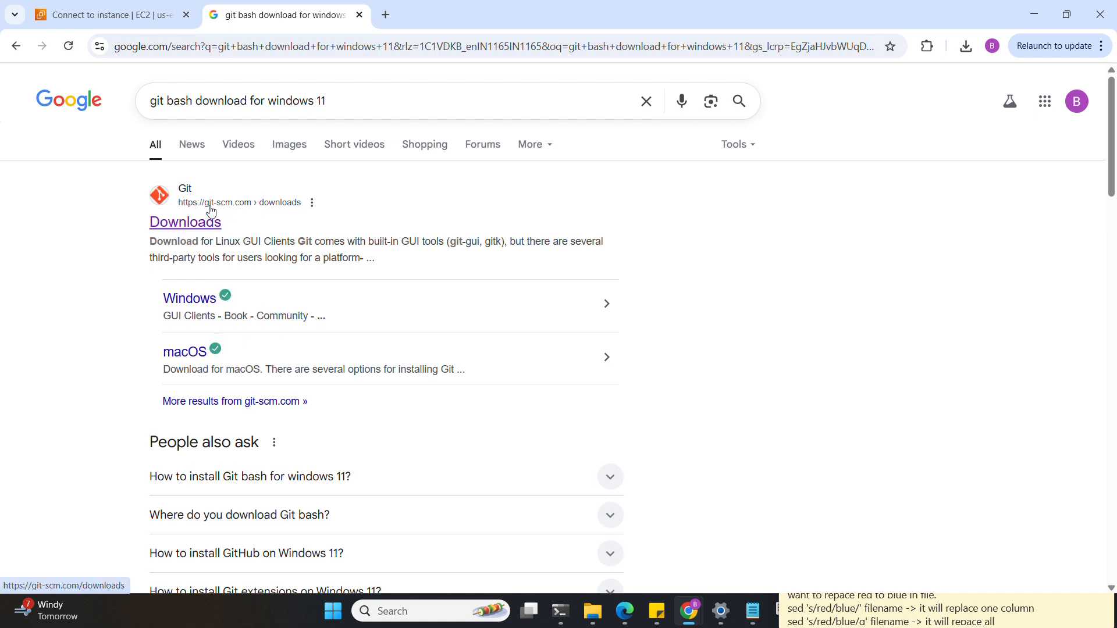
left_click(185, 227)
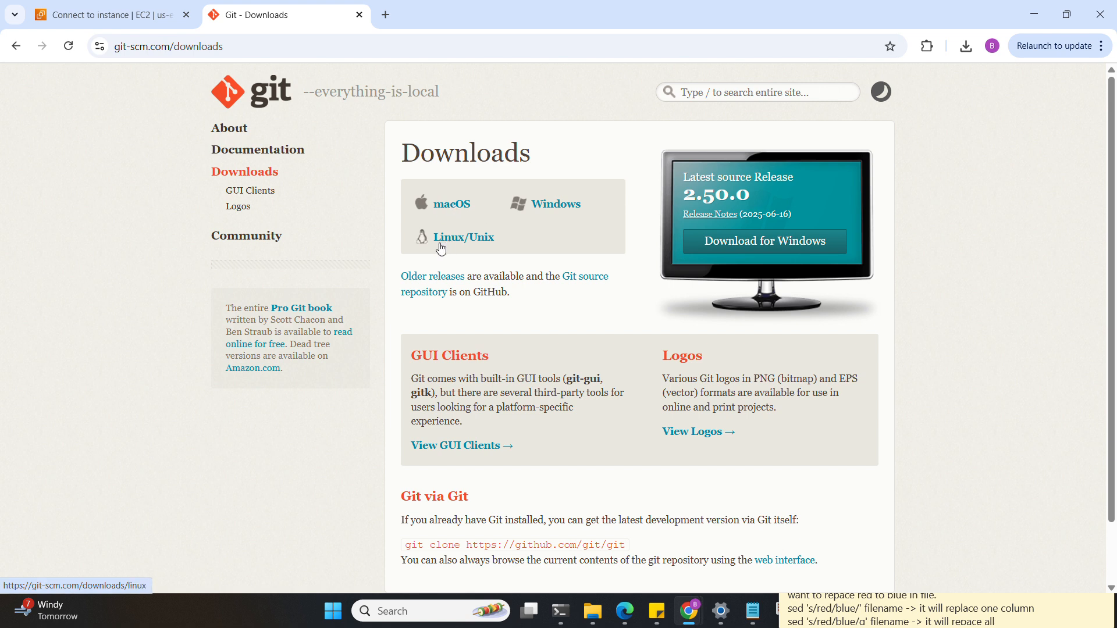
- Download the Git for Windows x64 installer Git-2.50.0-64-bit.exe and confirm it finished downloading
left_click(556, 209)
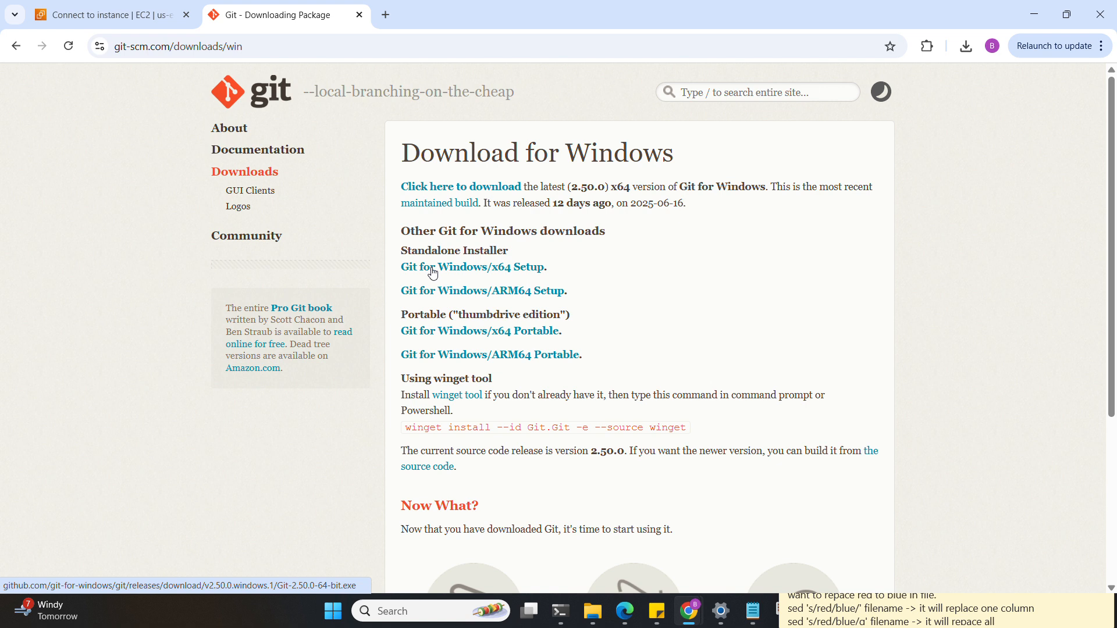
left_click(486, 271)
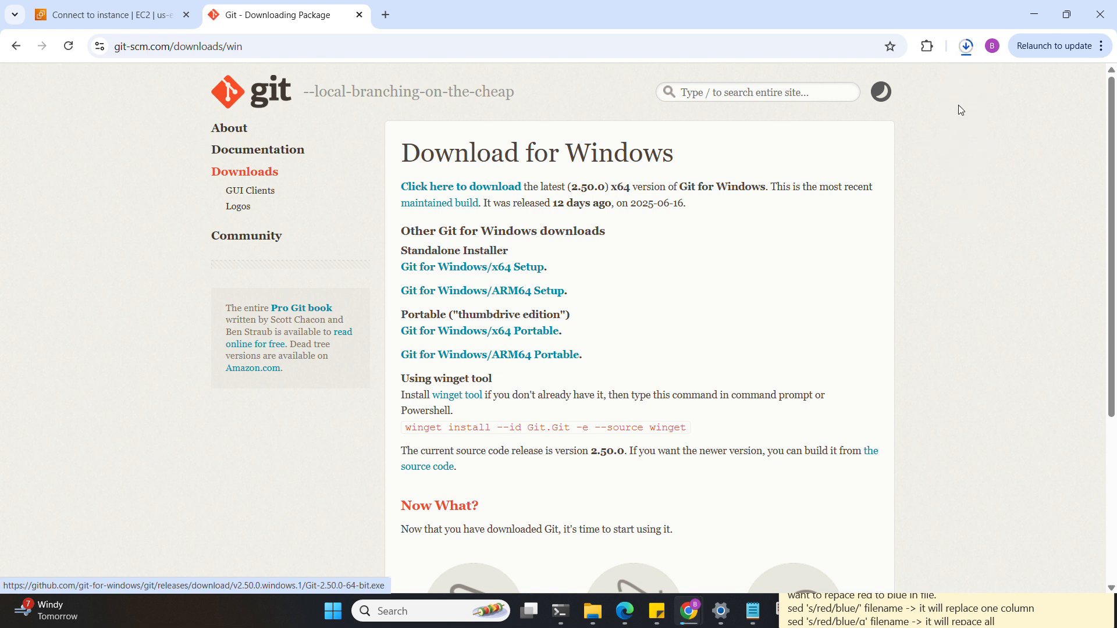
left_click(965, 47)
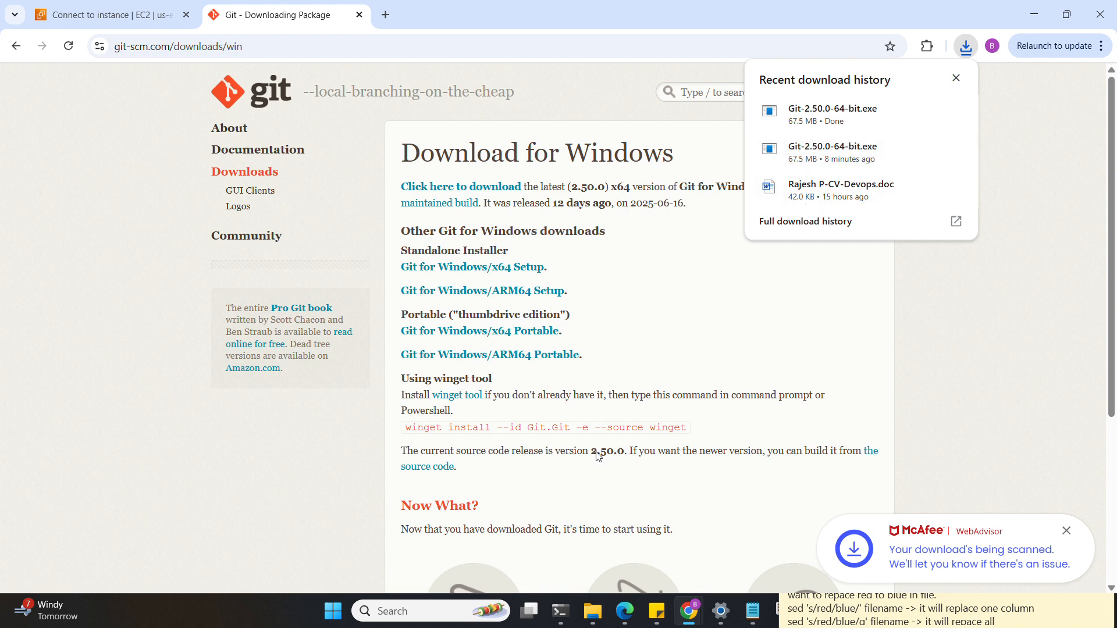
mouse_move(591, 608)
mouse_move(631, 544)
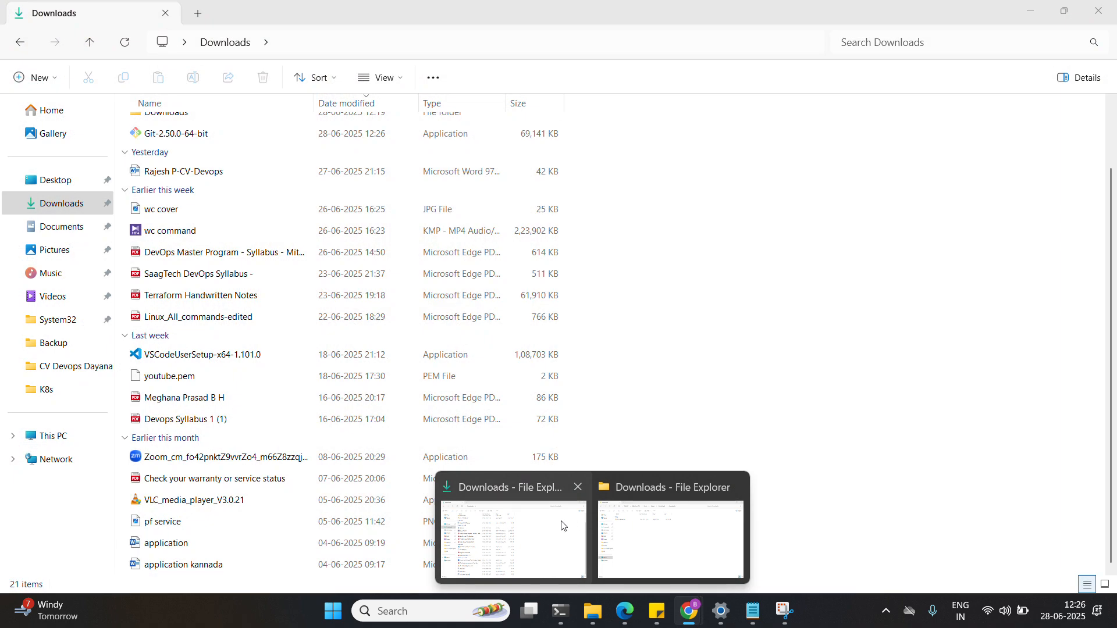
- Run Git-2.50.0-64-bit from the Downloads folder in File Explorer
left_click(618, 532)
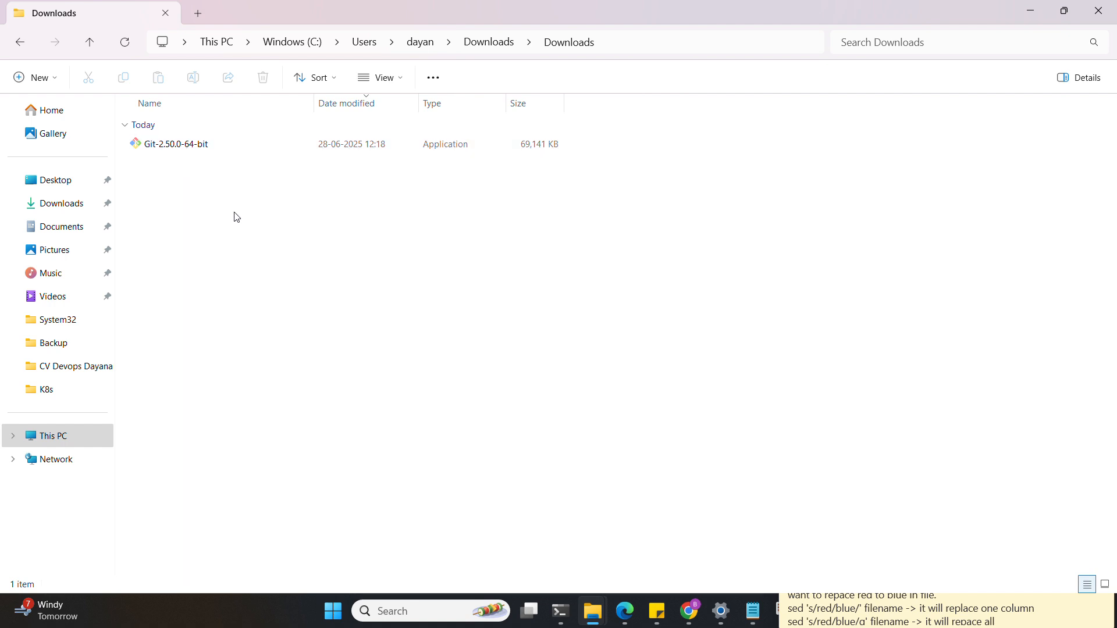
left_click(199, 152)
double_click(199, 152)
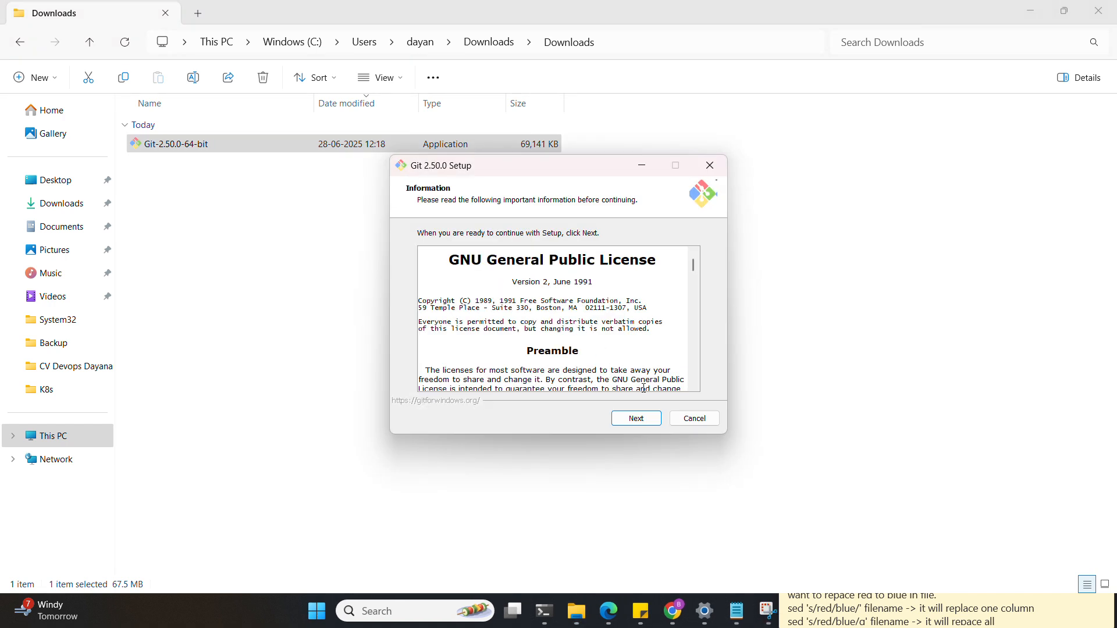
- Accept the license and keep defaults: folder C:\Program Files\Git, components, Start Menu, editor, branch, PATH, OpenSSH
left_click(637, 419)
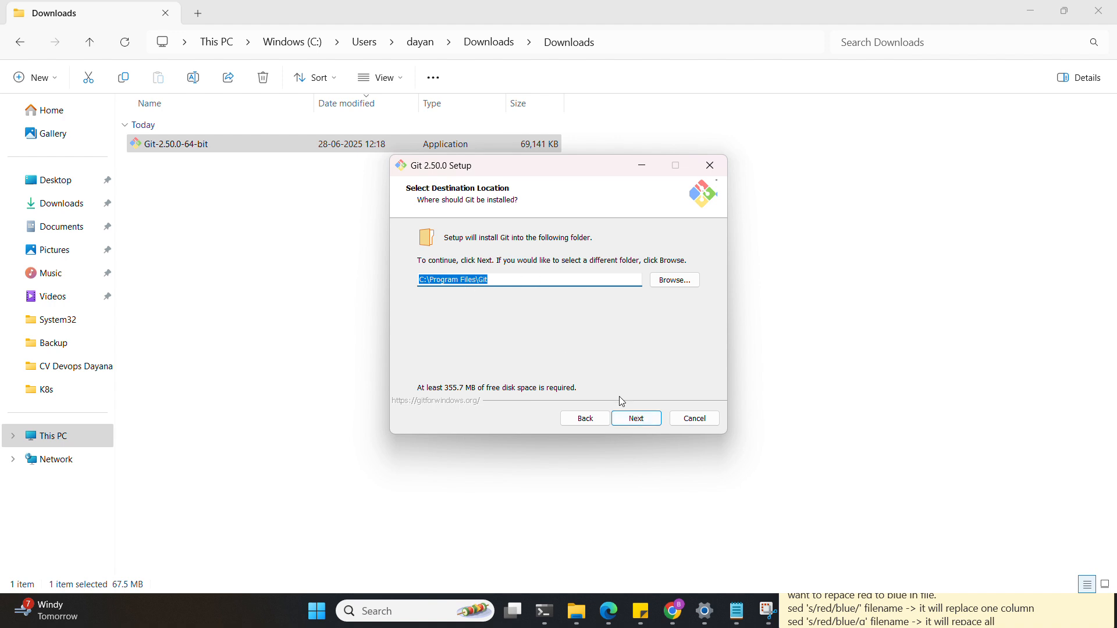
left_click(646, 427)
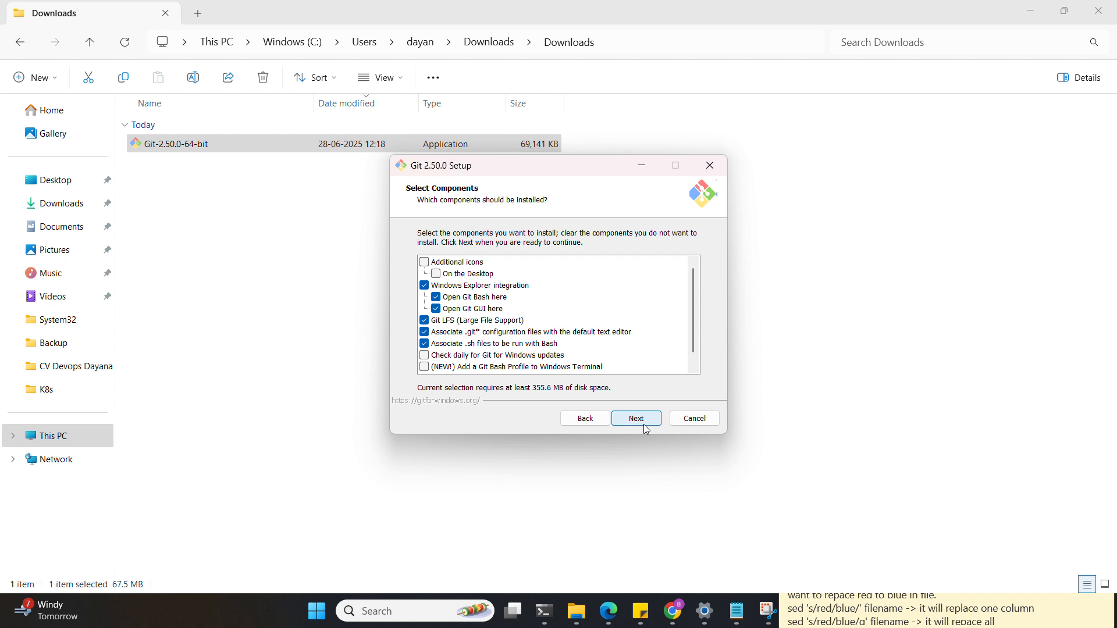
left_click(647, 428)
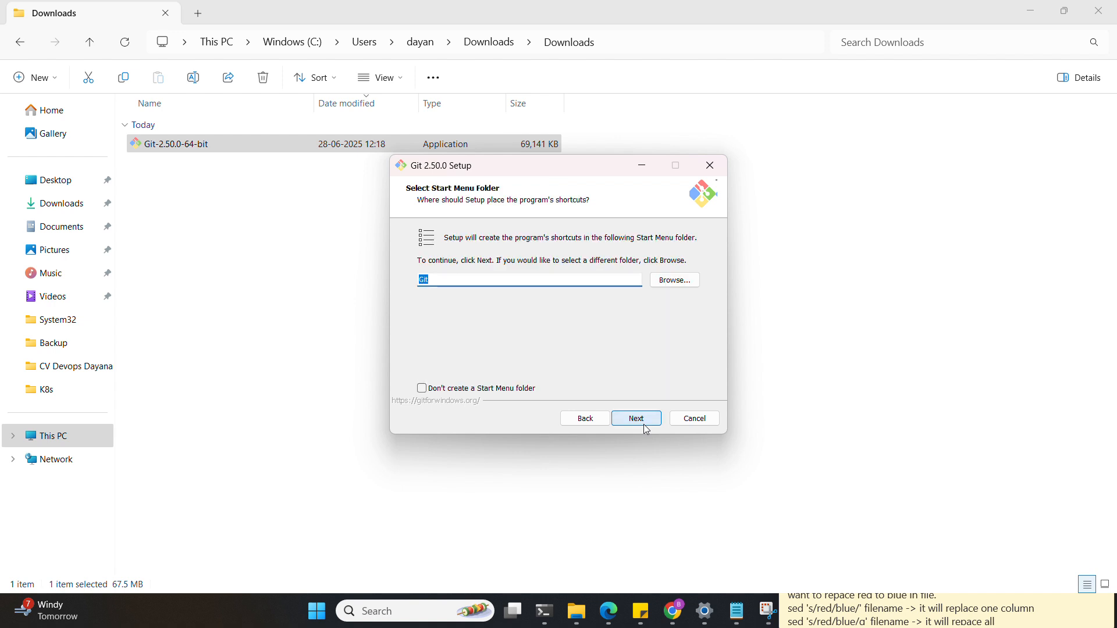
left_click(647, 428)
left_click(648, 429)
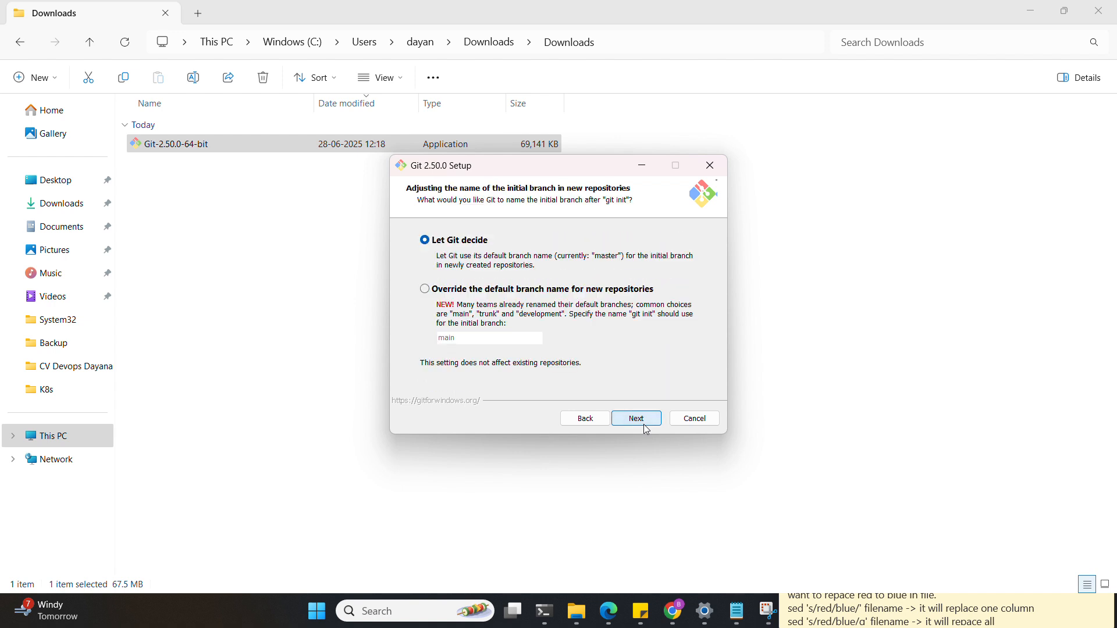
left_click(647, 428)
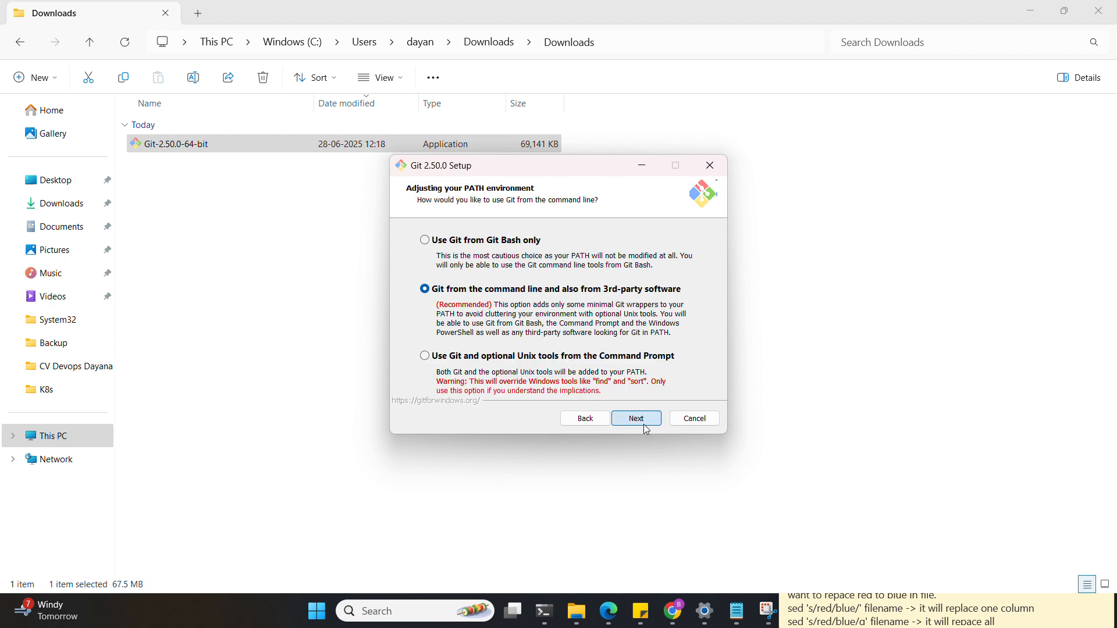
left_click(647, 429)
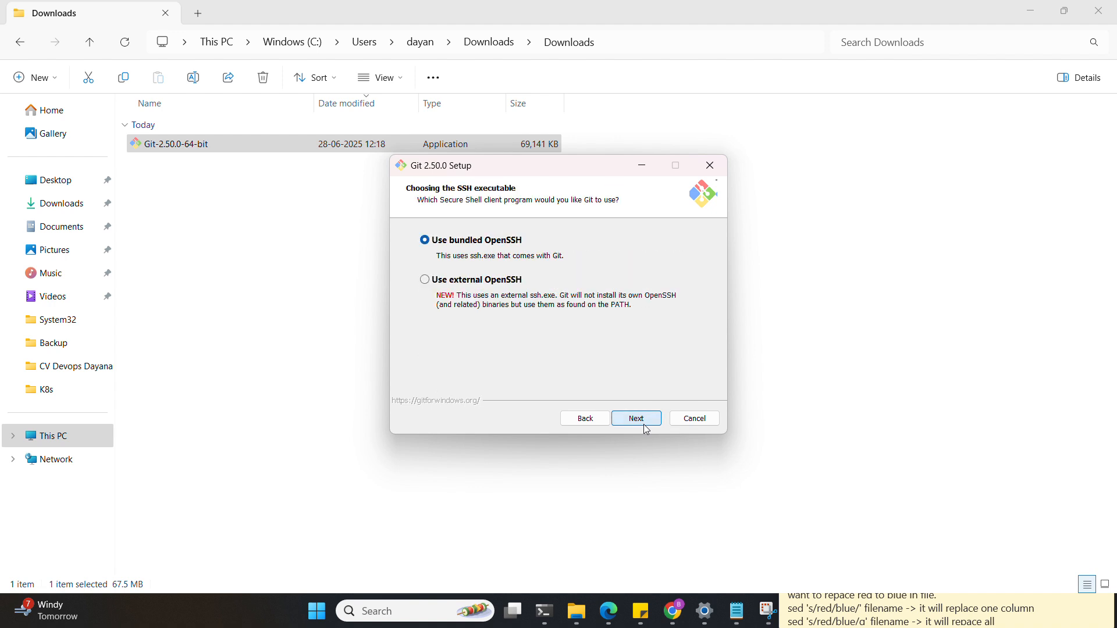
left_click(648, 428)
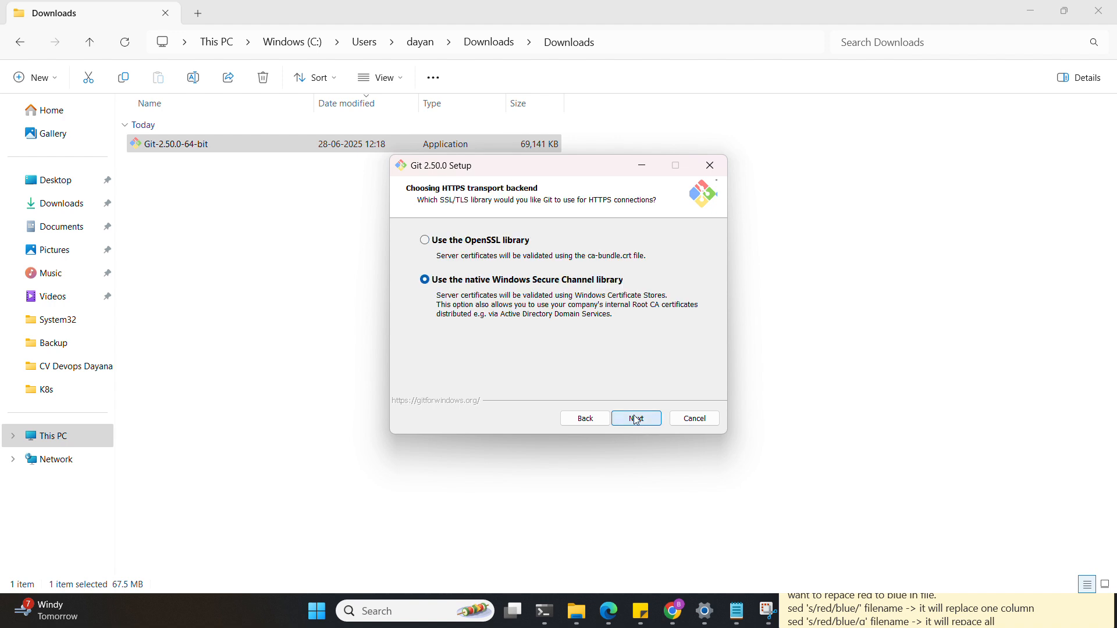
- Keep default SSL, line-ending, MinTTY, pull and credential options, install, and untick View Release Notes
left_click(638, 420)
left_click(638, 421)
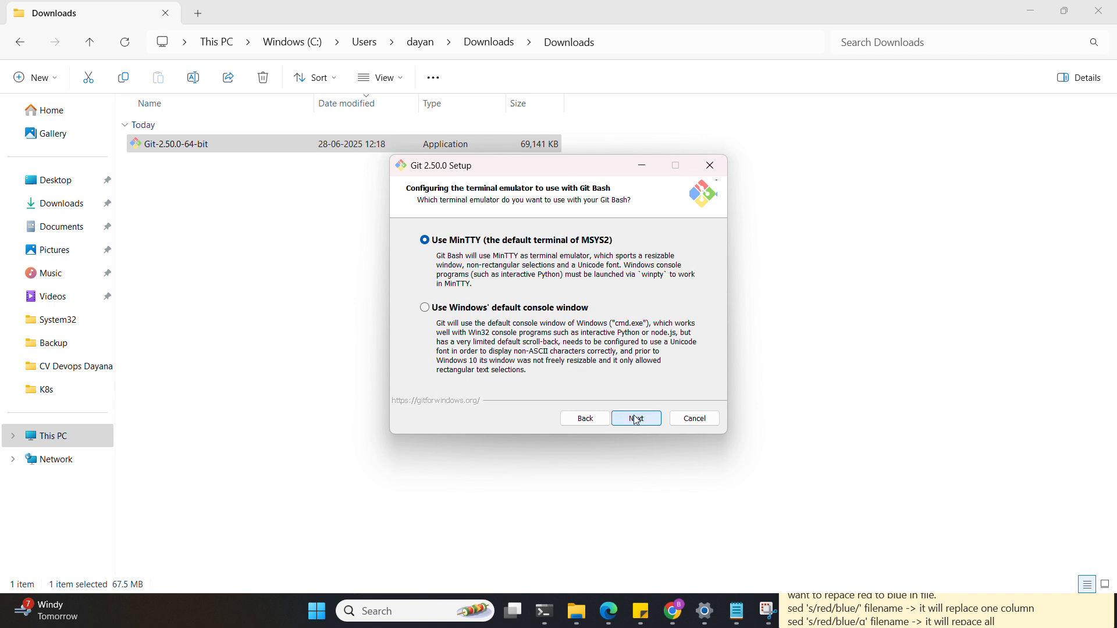
left_click(638, 420)
left_click(638, 421)
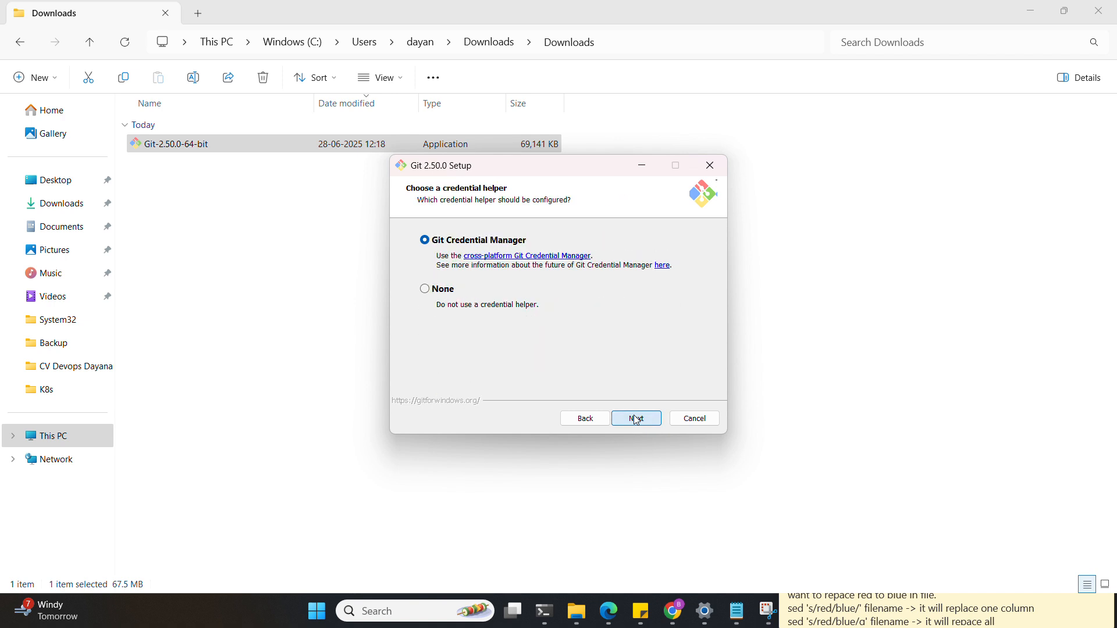
left_click(637, 421)
left_click(637, 421)
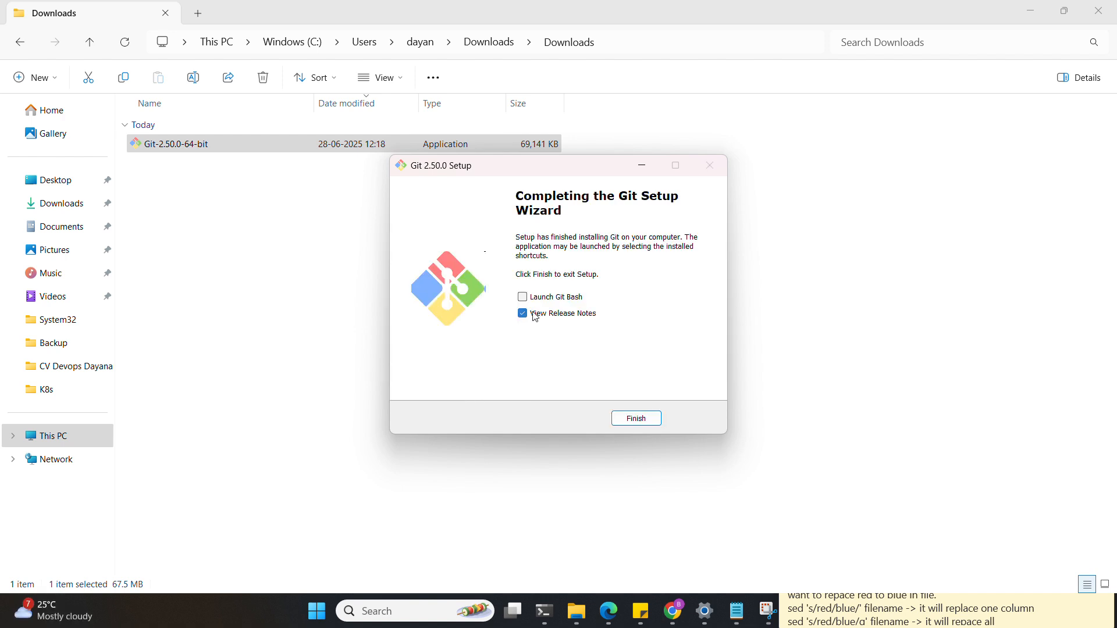
left_click(535, 315)
- Finish the setup wizard and open Programs and Features with appwiz.cpl
left_click(633, 419)
key("super+r")
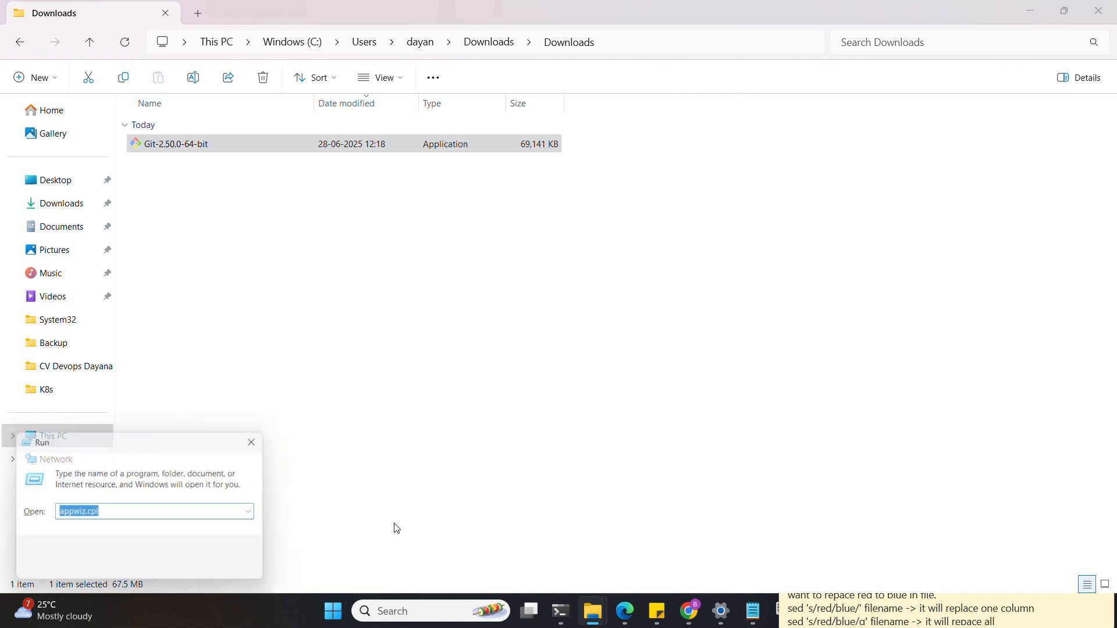
type("a")
key("Down")
key("Return")
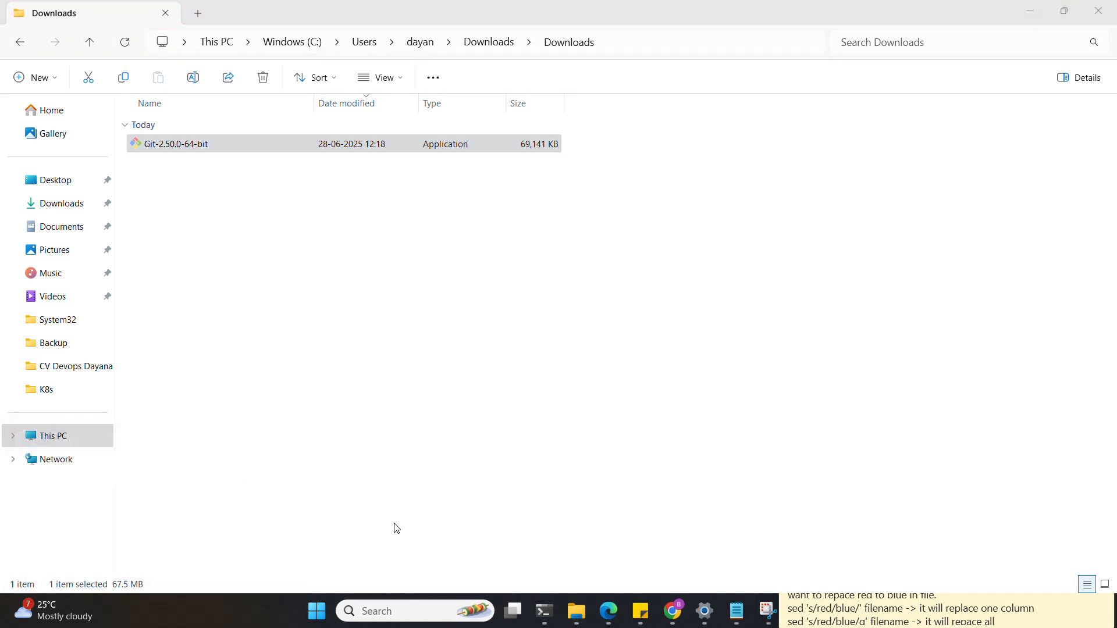
- Find the Git 2.50.0 entry among installed programs, then minimize the list and open Start
left_click(213, 304)
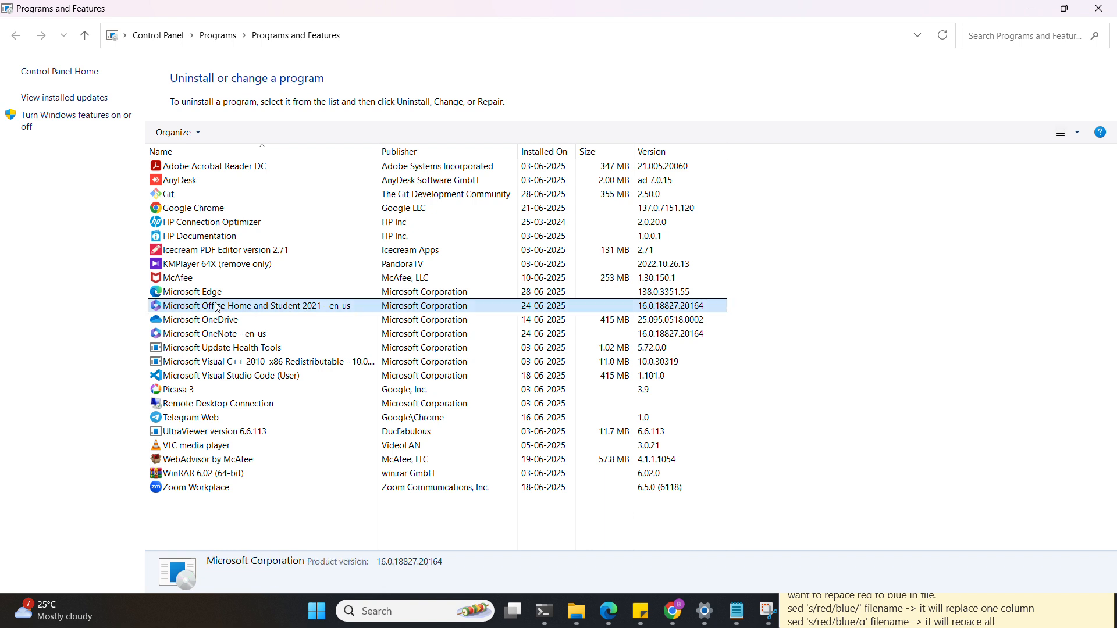
key("g")
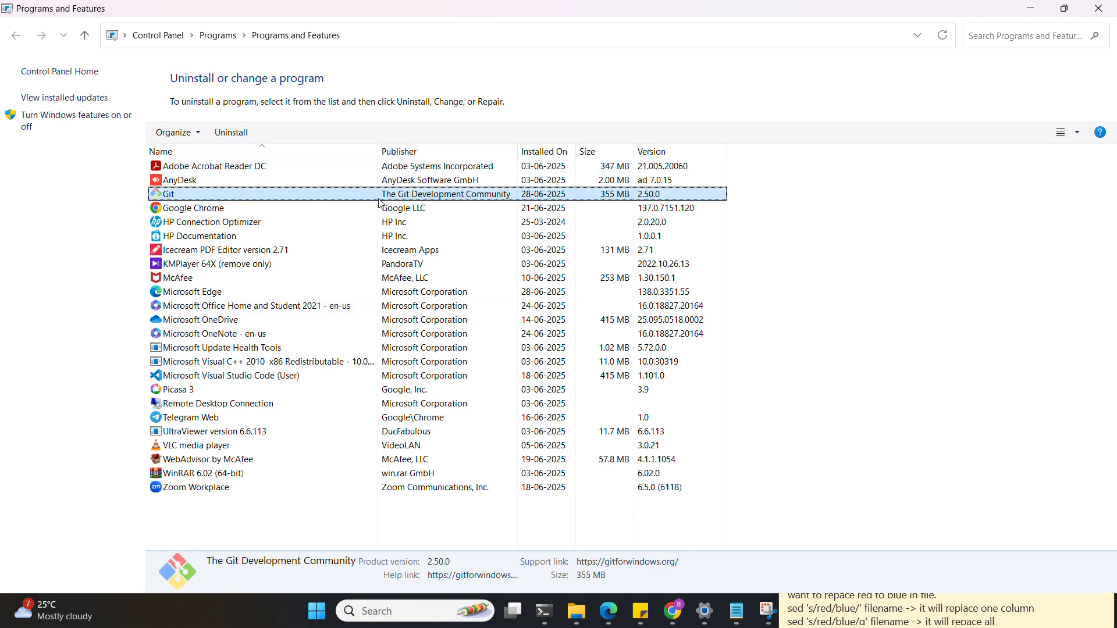
left_click(1038, 12)
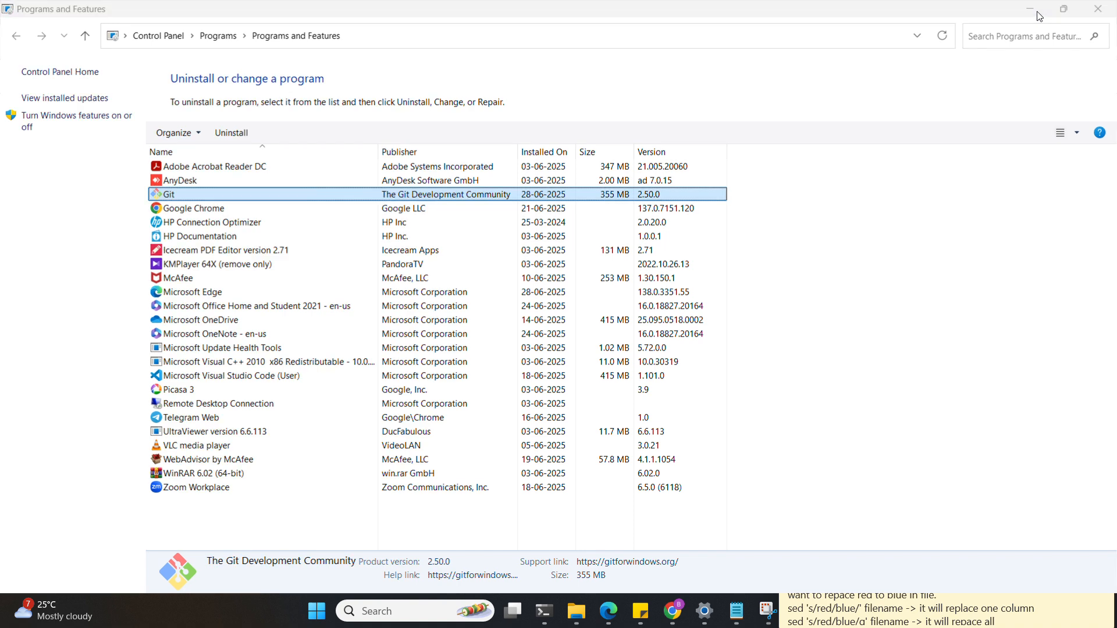
left_click(315, 615)
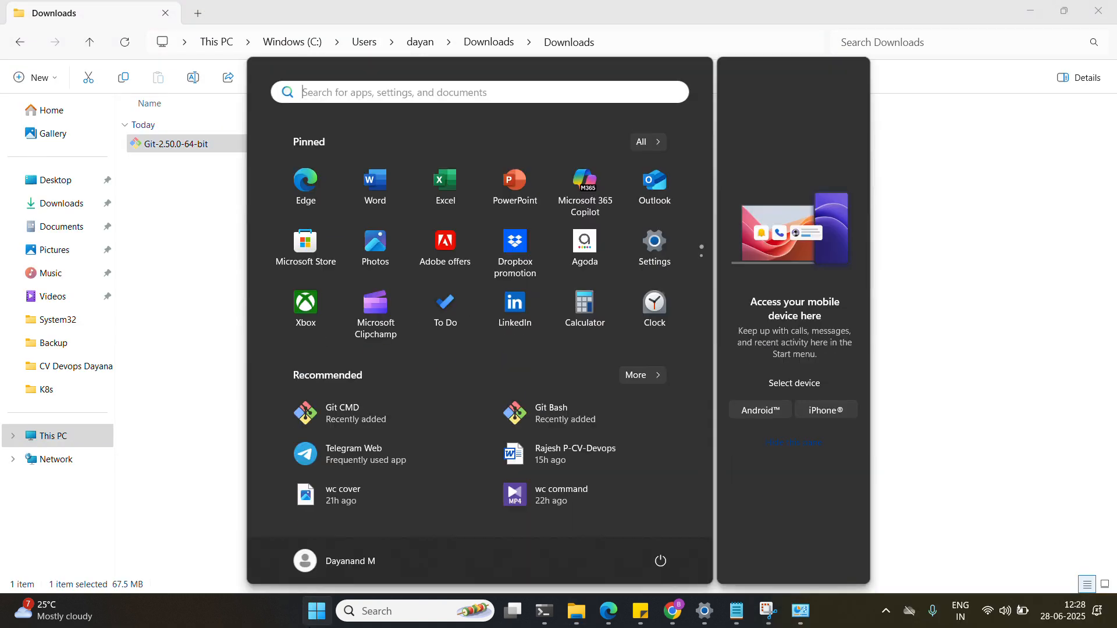
- Launch Git Bash from Start, enlarge its window, and run pwd to show the home directory
type("git ba")
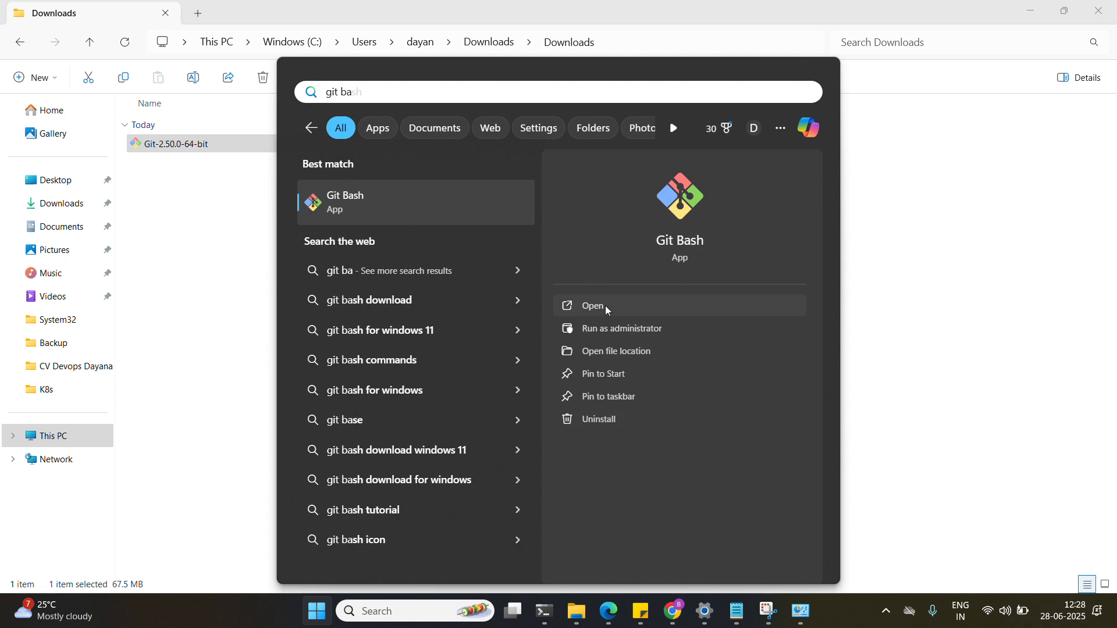
left_click(607, 309)
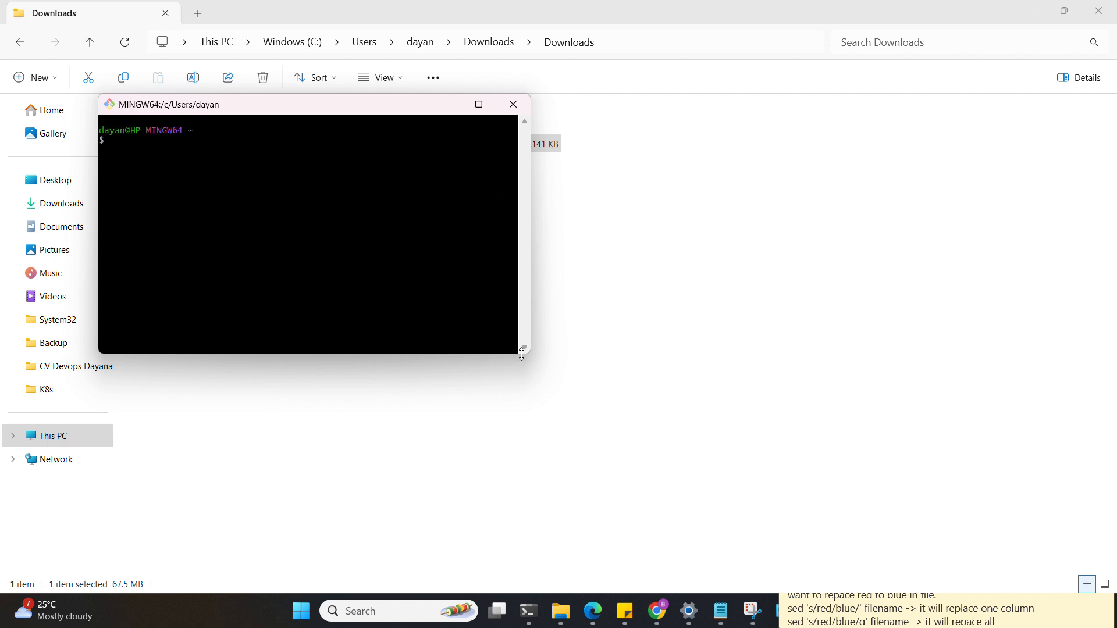
left_click_drag(532, 356, 876, 531)
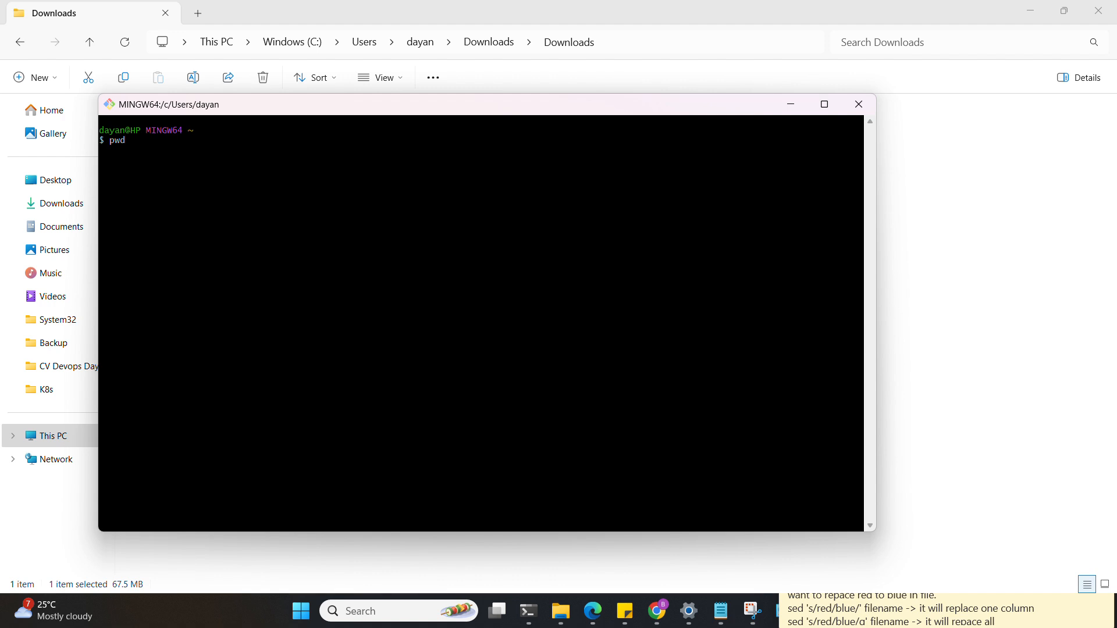
key("Return")
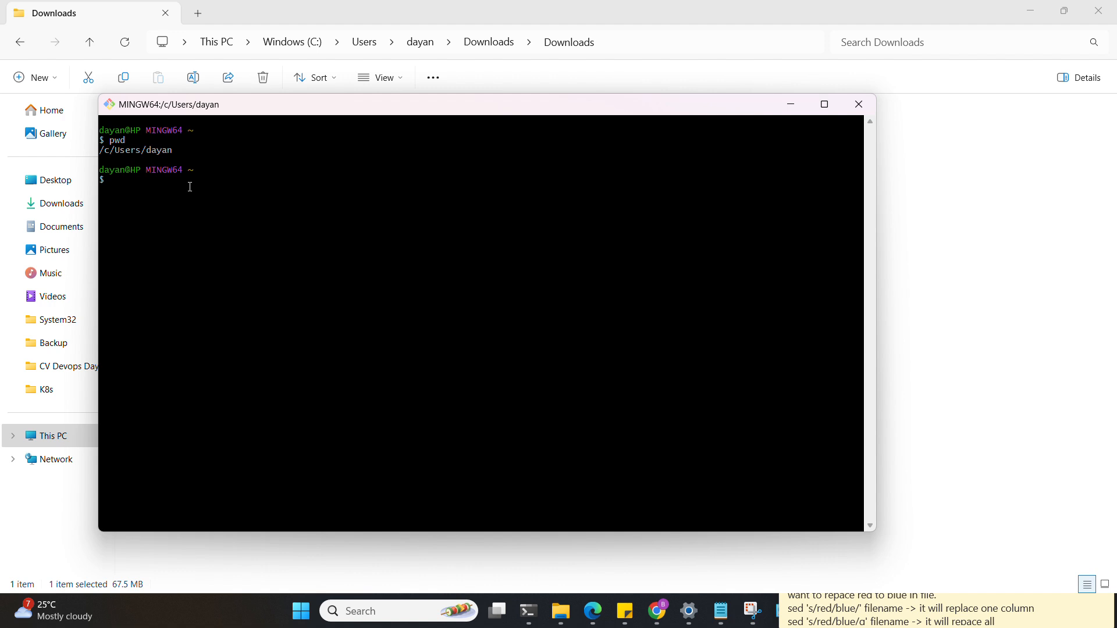
key("super+r")
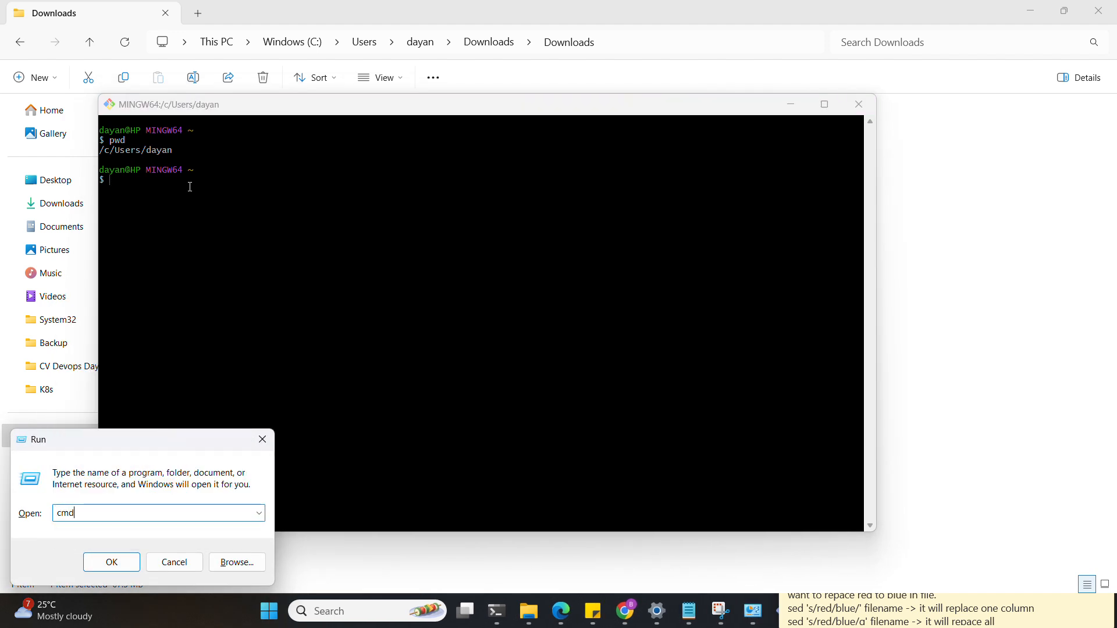
- Open cmd, run git --version to see 2.50.0.windows.1, then return to File Explorer
key("Return")
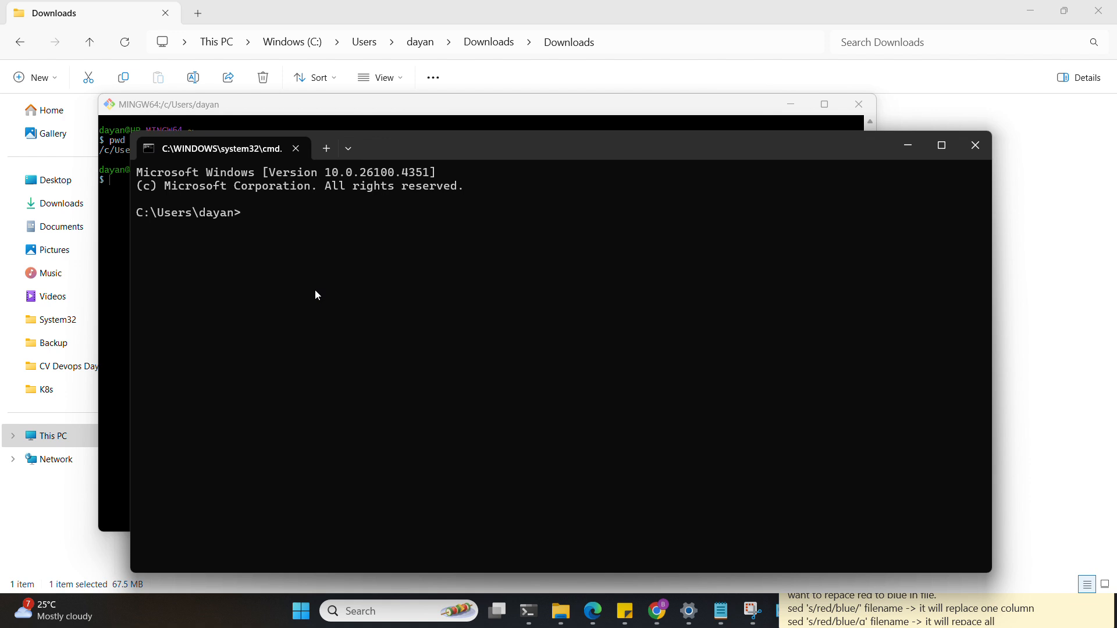
type("git")
type("--versio")
type("n")
key("Return")
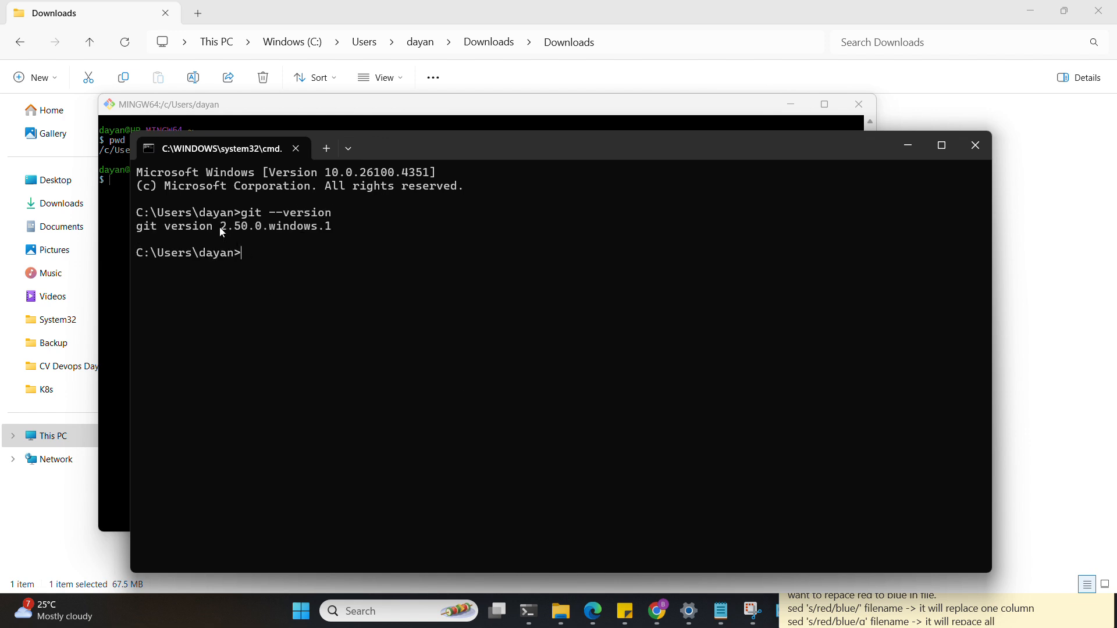
left_click(313, 10)
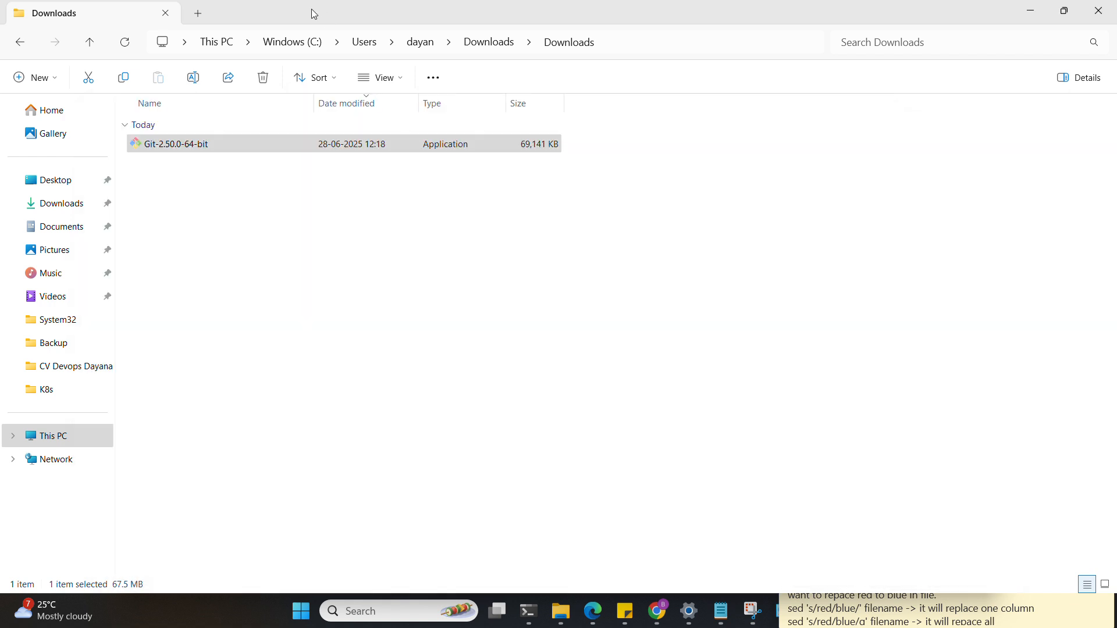